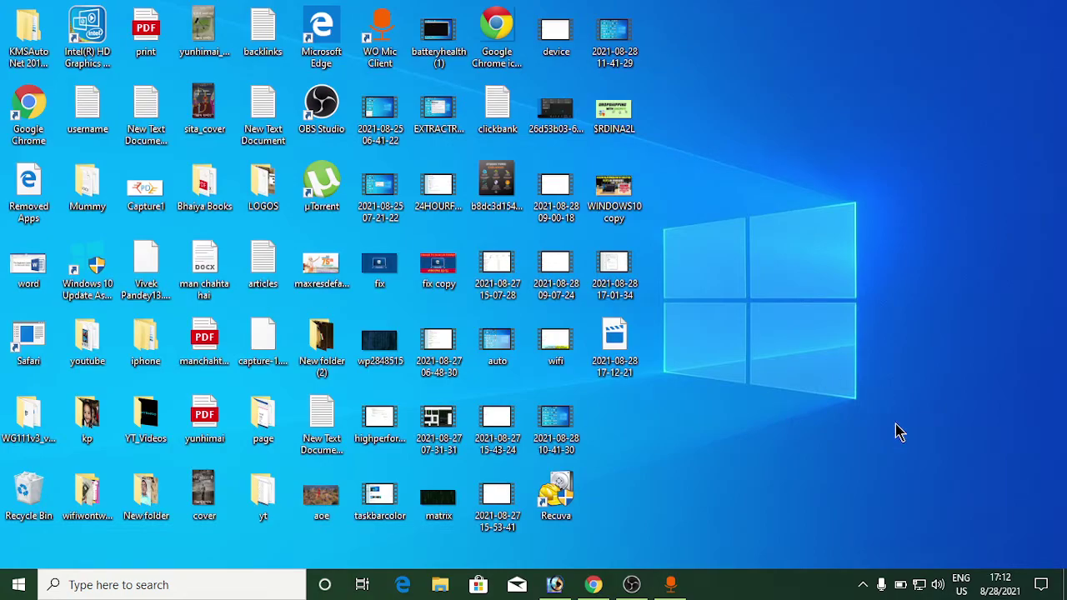
Step: Run the sound troubleshooter from the taskbar speaker icon, then close it
right_click(939, 586)
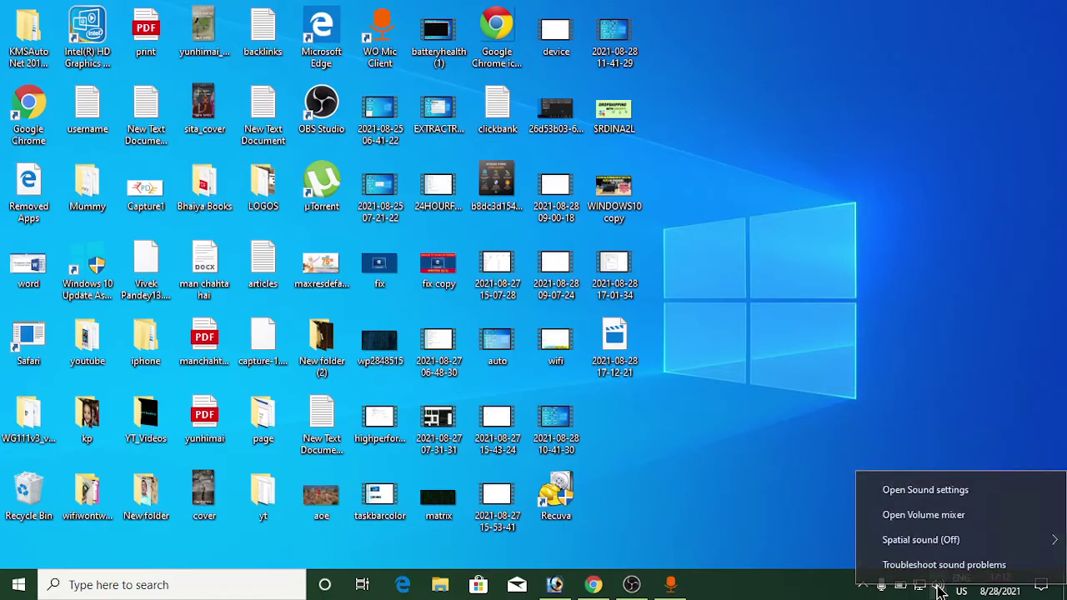
left_click(978, 568)
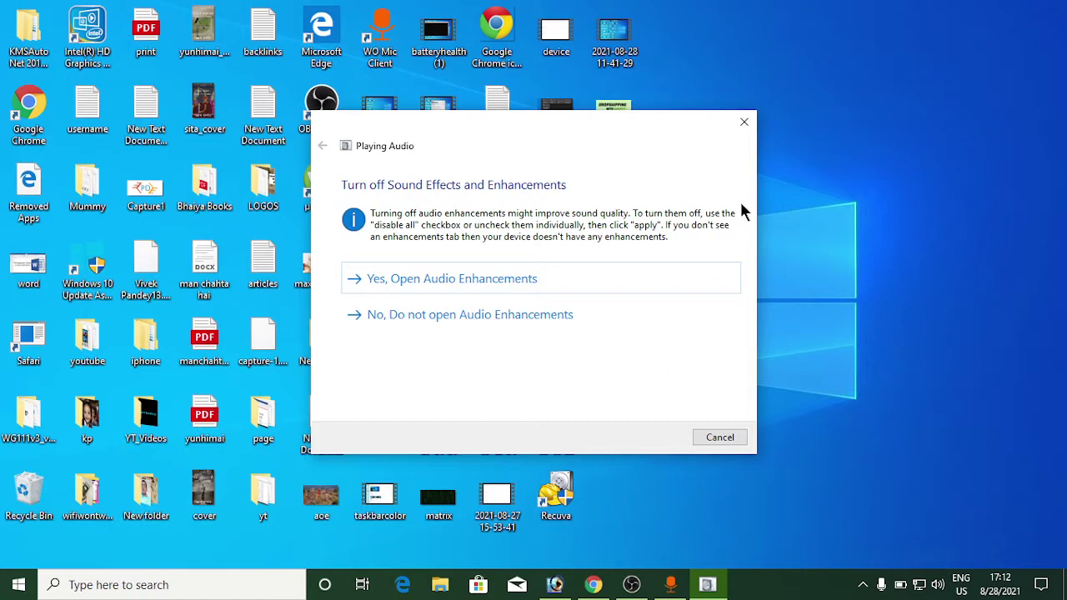
left_click(744, 124)
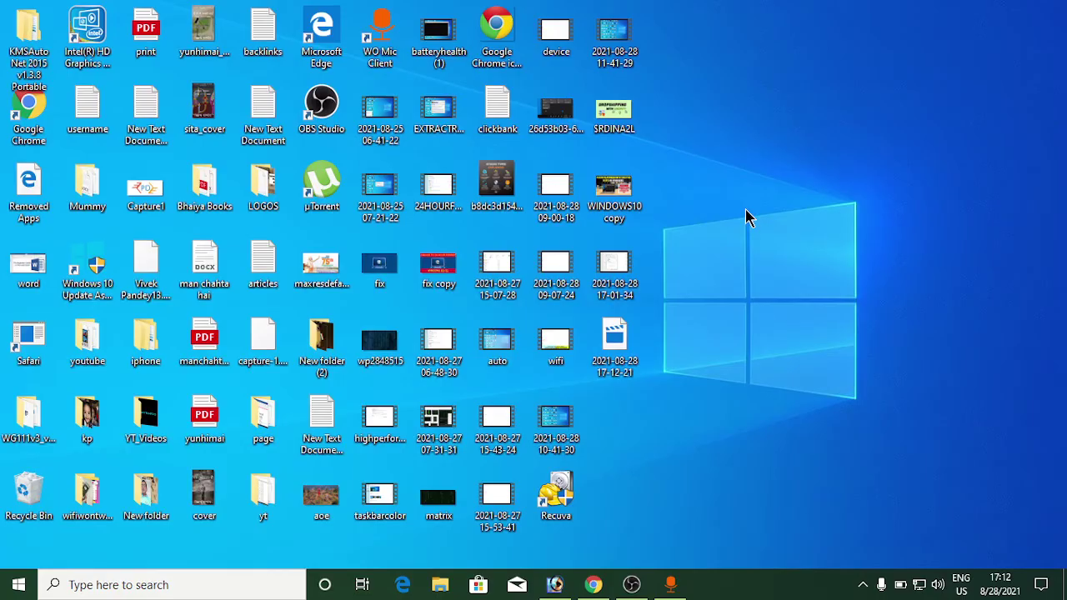
Step: Search for Device Manager, open it and maximize the window
left_click(233, 582)
type("de")
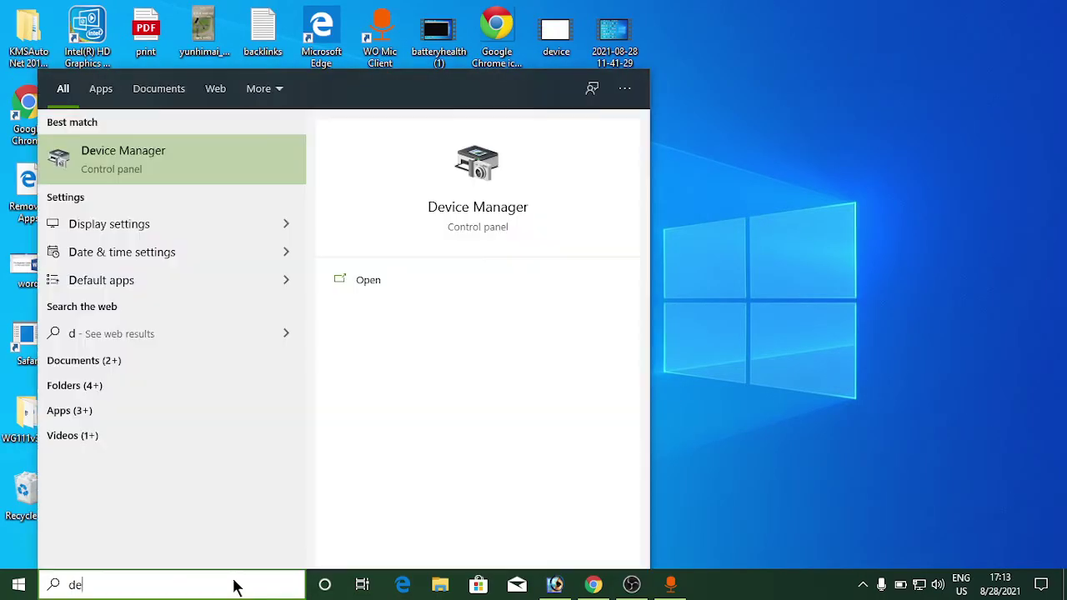
type("vice")
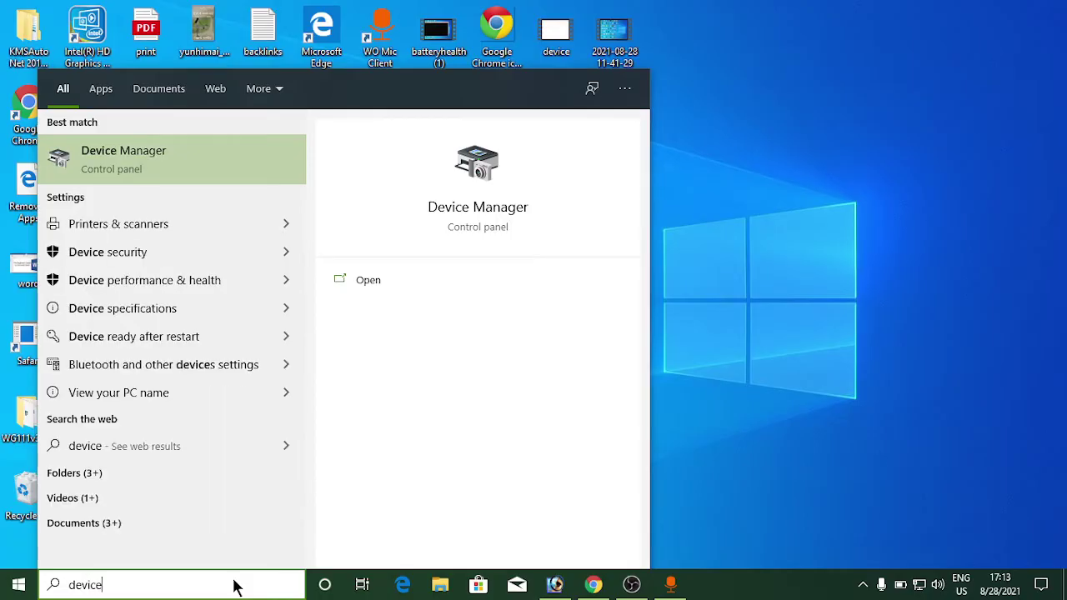
left_click(218, 167)
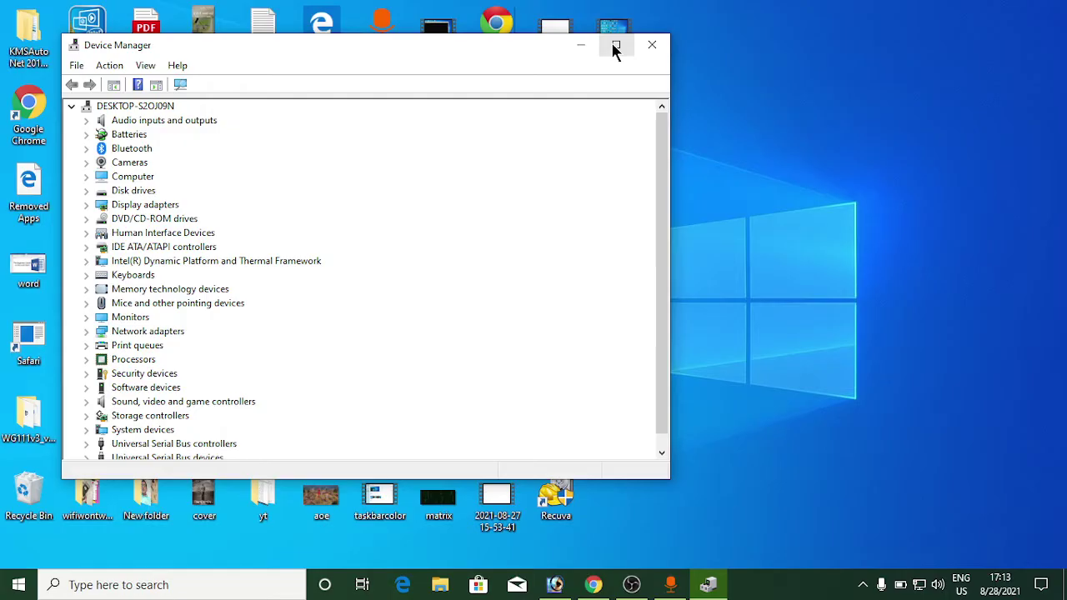
left_click(614, 46)
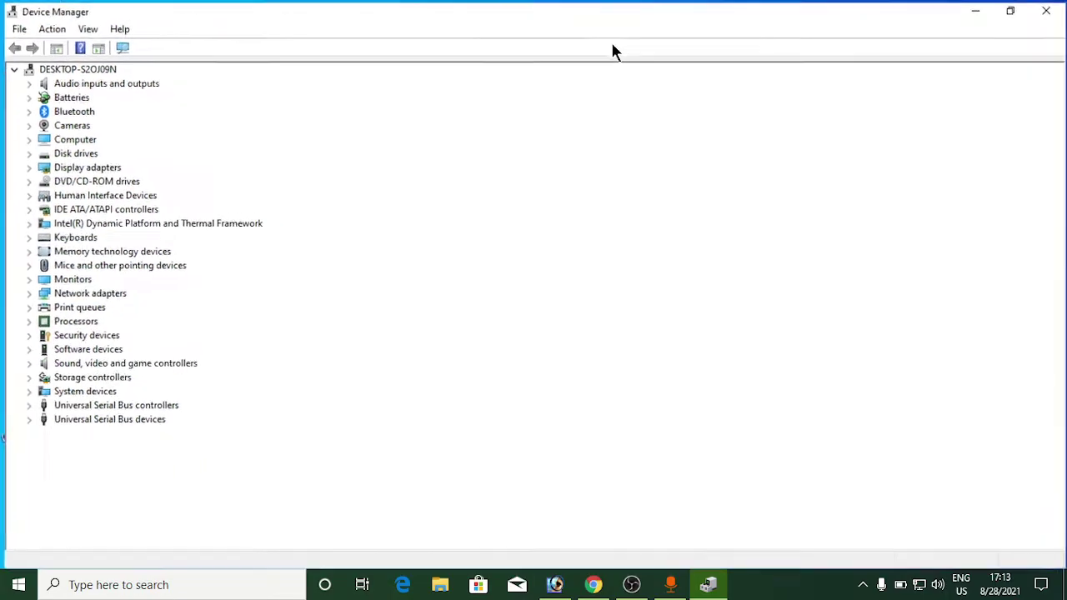
Step: Under Audio inputs and outputs, start a driver update for Speakers (Realtek High Definition Audio)
left_click(26, 81)
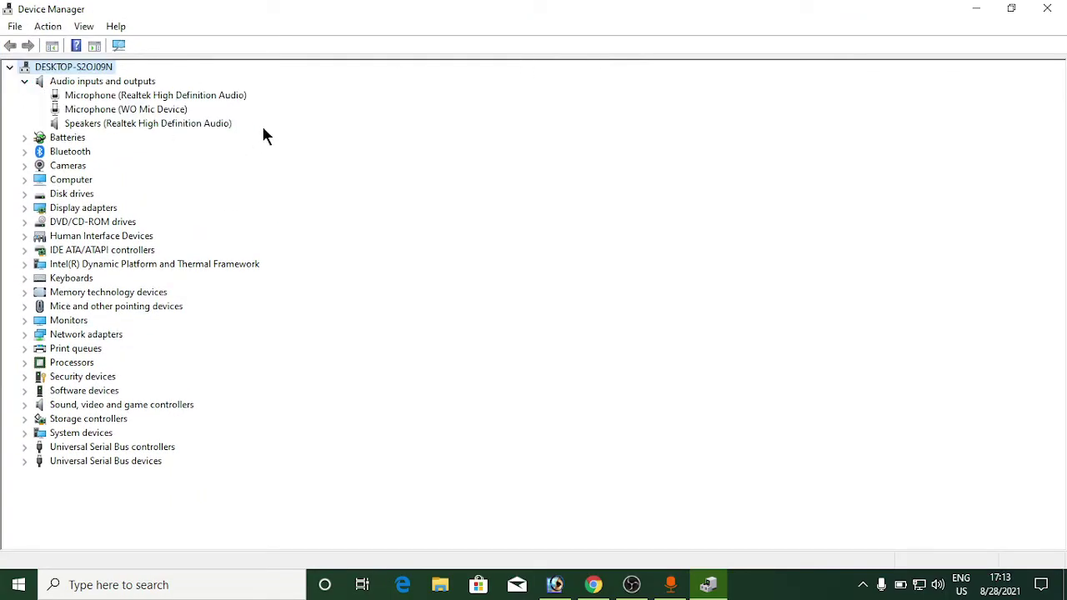
left_click(201, 125)
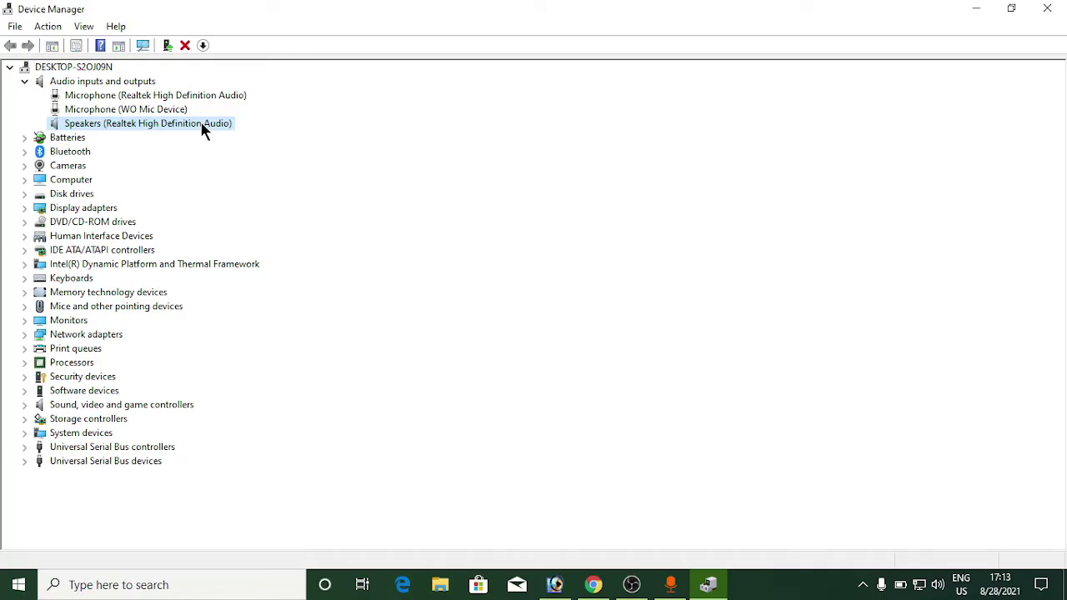
right_click(201, 122)
left_click(219, 132)
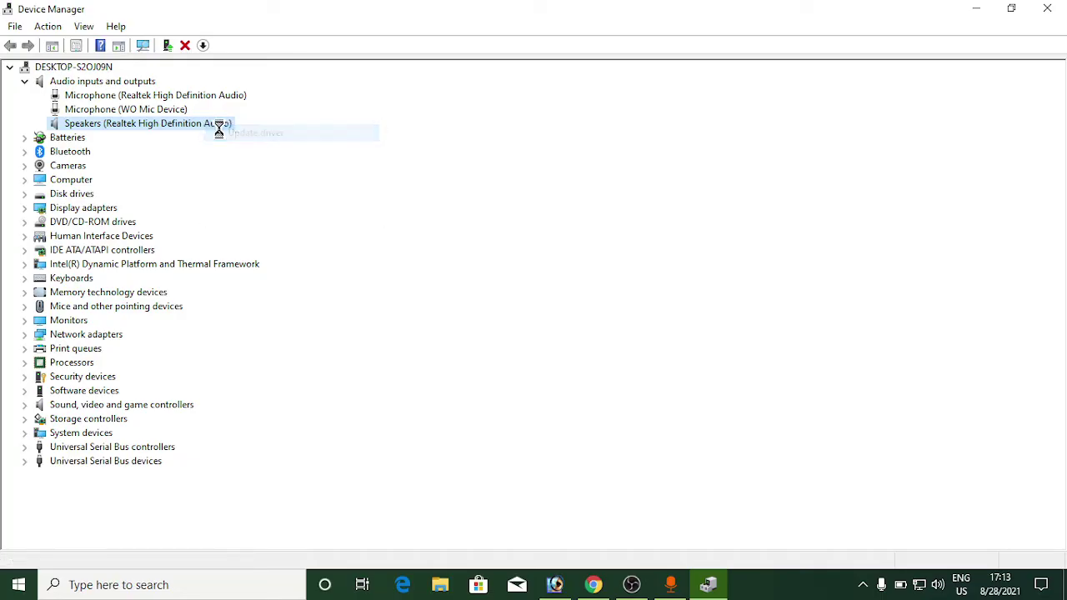
Step: Browse the computer for drivers, pick Audio Endpoint from the compatible list, and exit the wizard
left_click(469, 329)
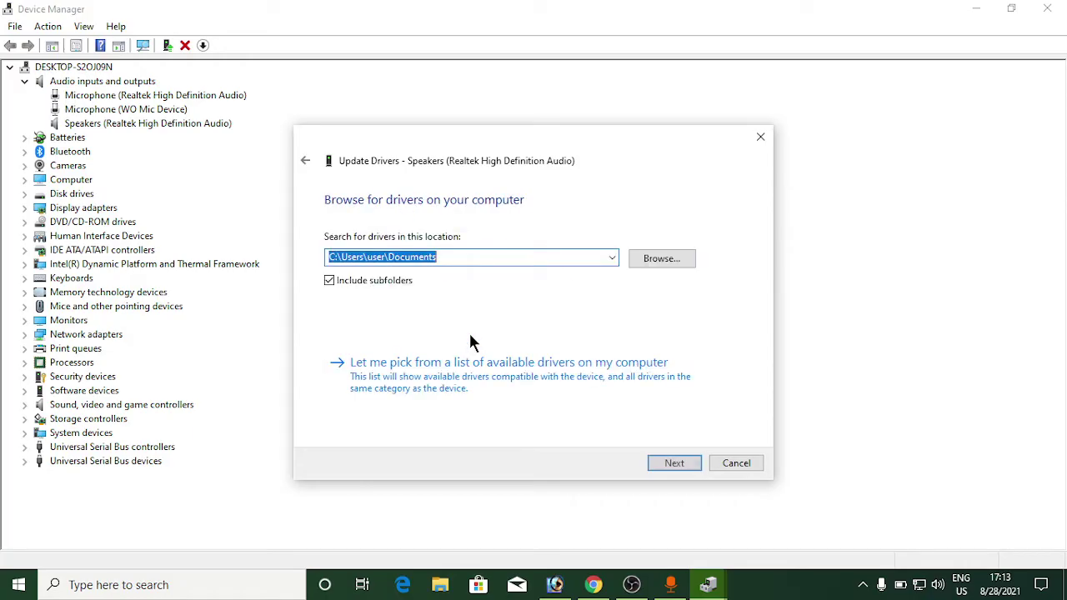
left_click(534, 377)
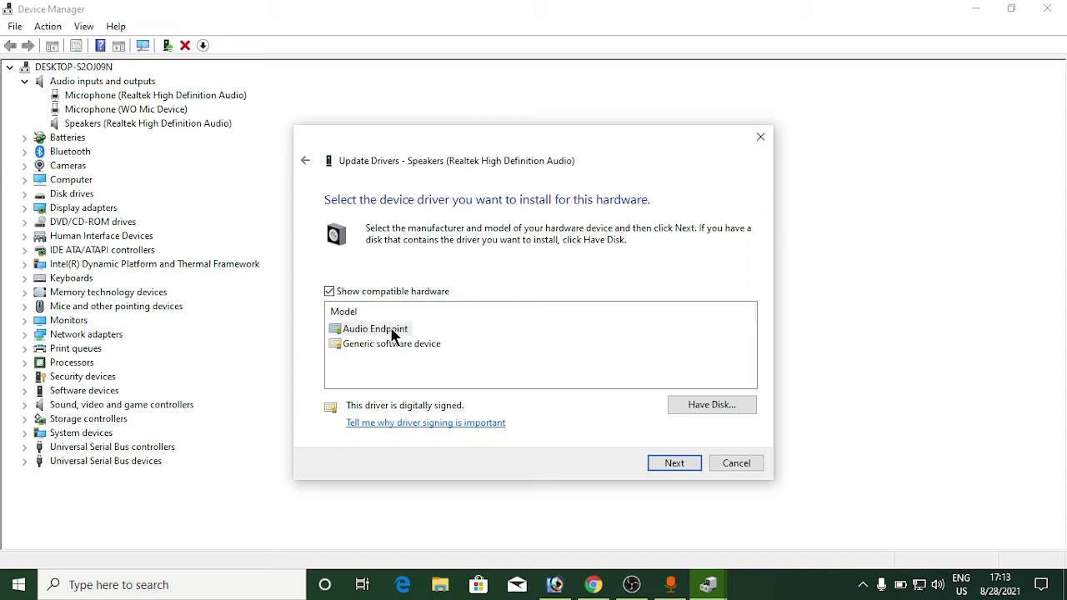
left_click(392, 332)
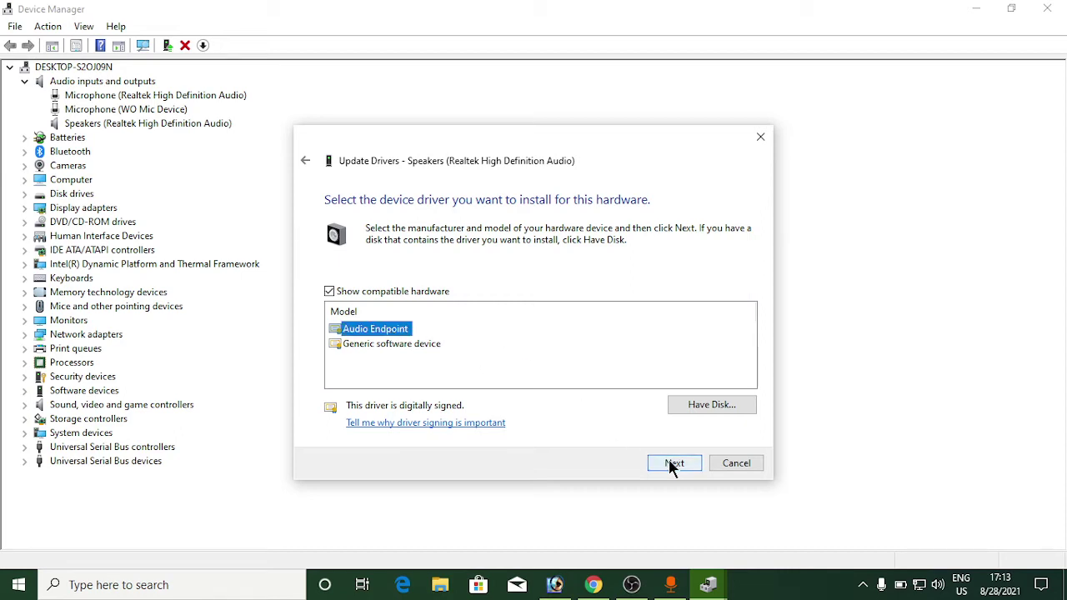
left_click(736, 464)
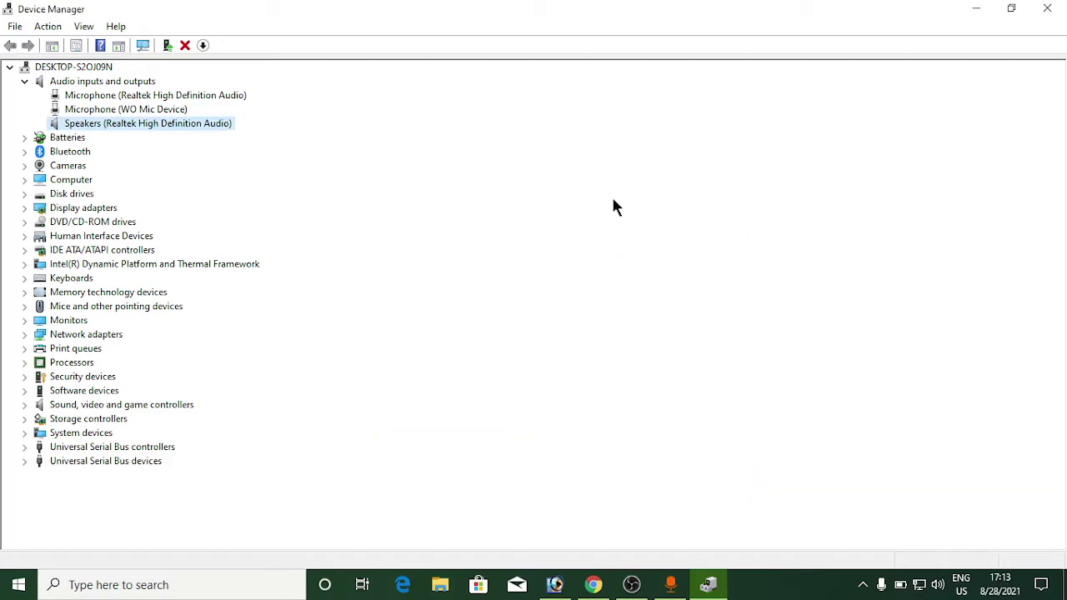
Step: Close Device Manager, check the speaker and app levels in Volume Mixer, then close it
left_click(1052, 16)
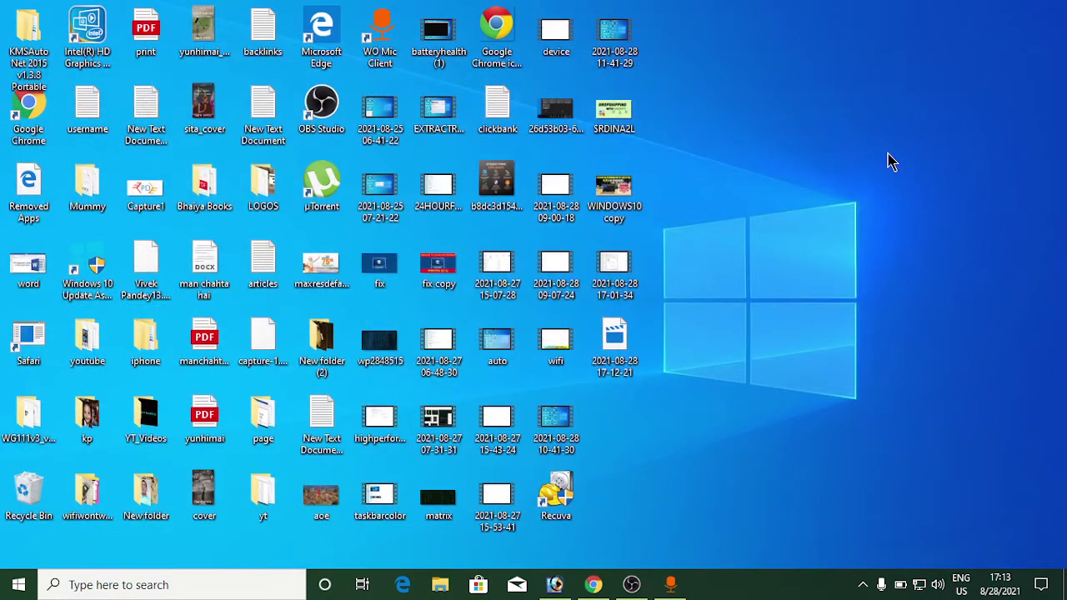
left_click(938, 585)
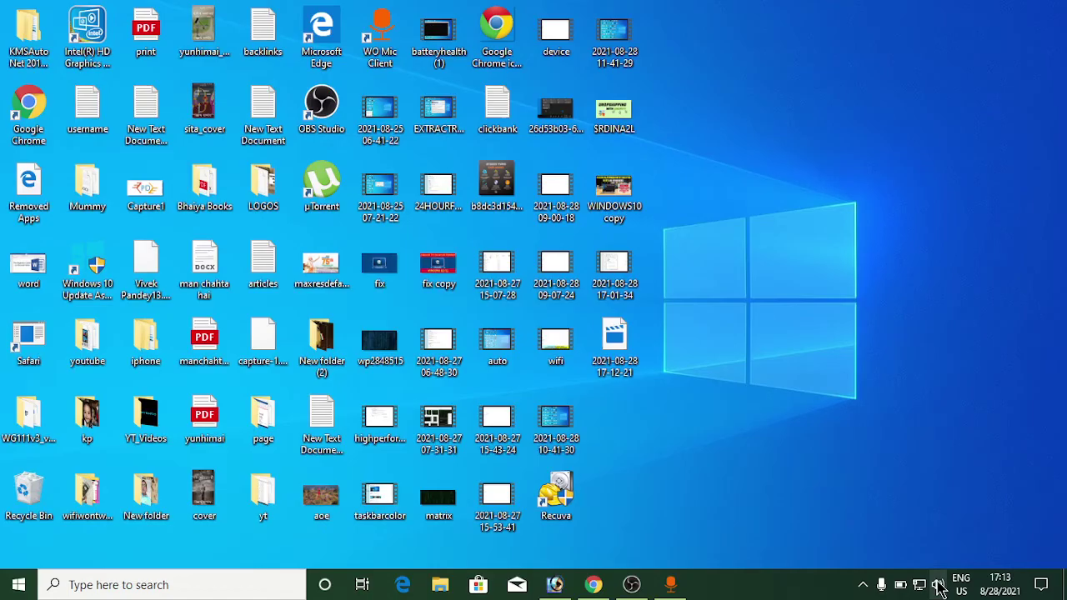
right_click(937, 585)
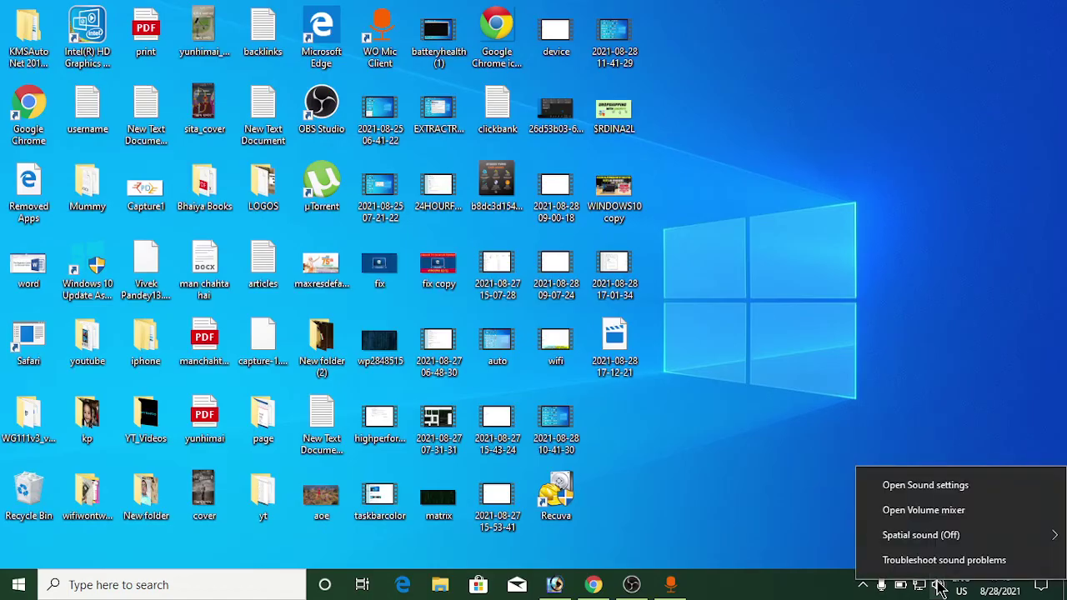
left_click(953, 515)
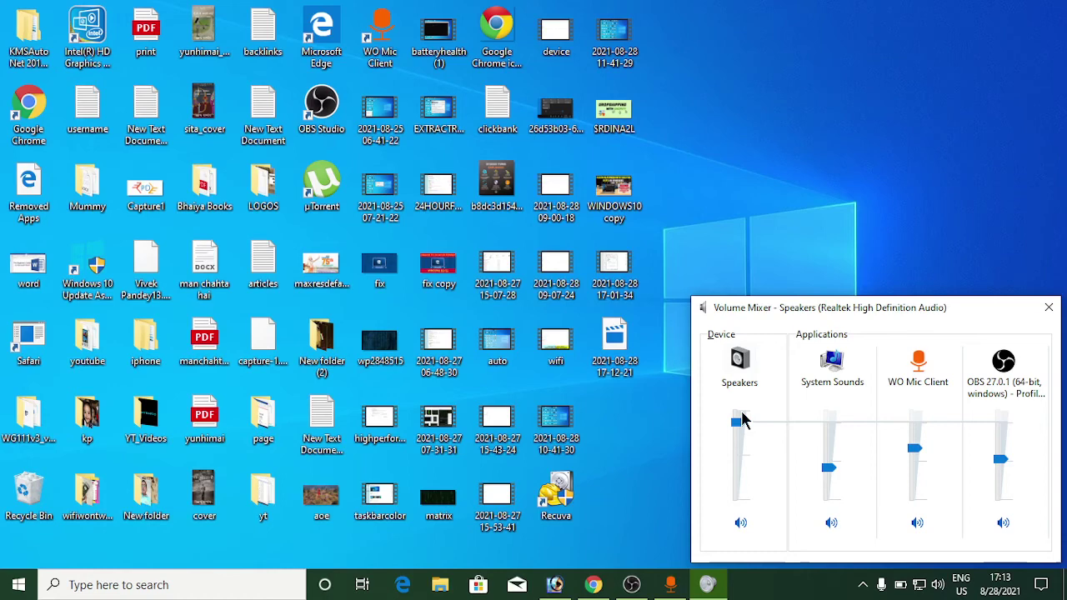
left_click(1049, 310)
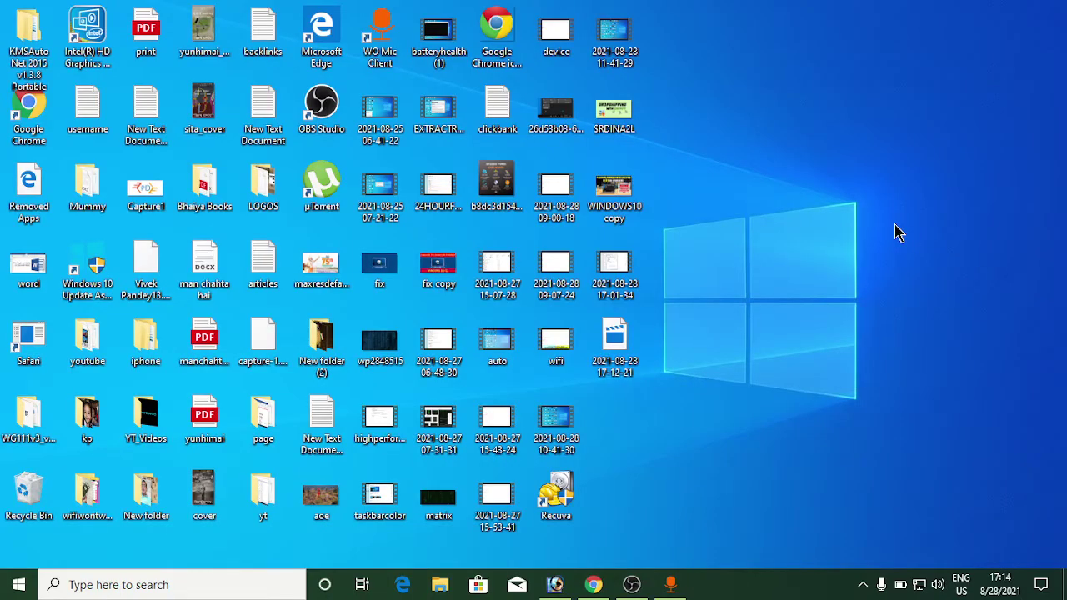
Step: From Sound settings open the classic Sound dialog and bring up the Speakers device's options
right_click(939, 585)
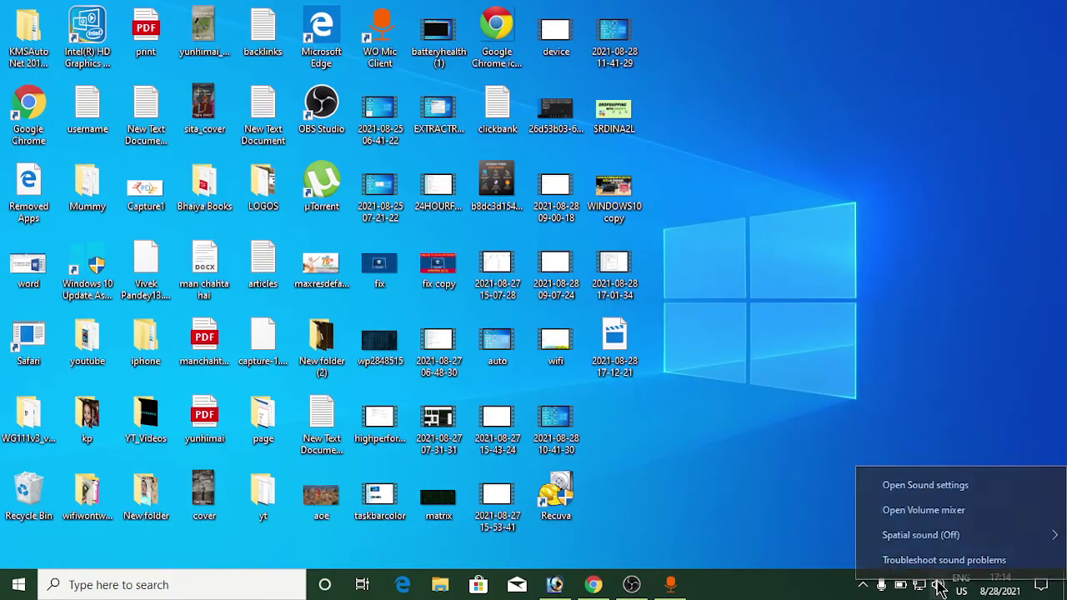
left_click(961, 488)
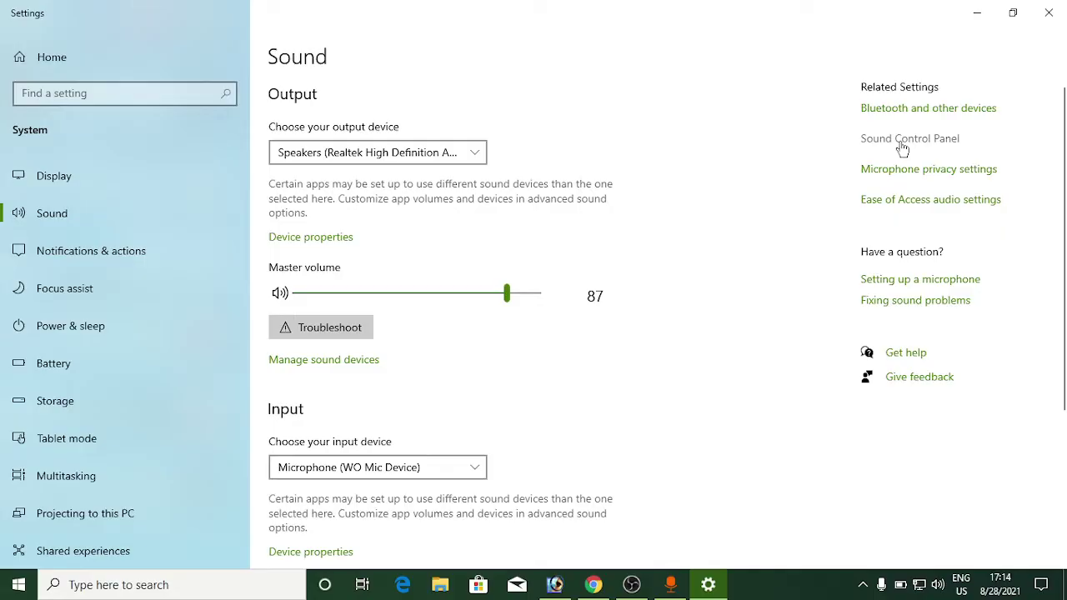
left_click(872, 141)
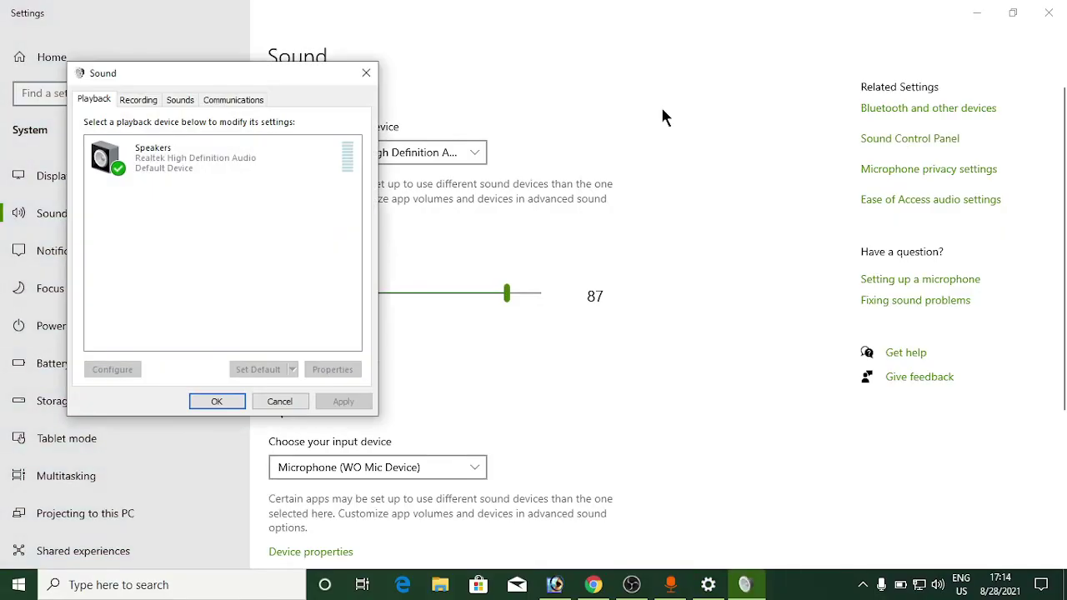
left_click_drag(258, 75, 582, 78)
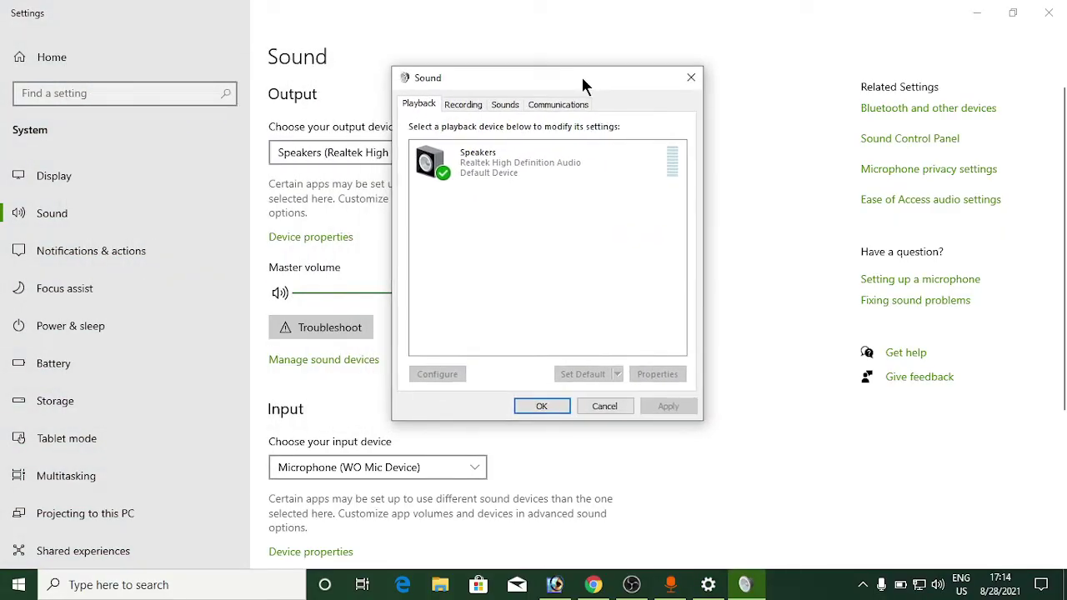
left_click(481, 175)
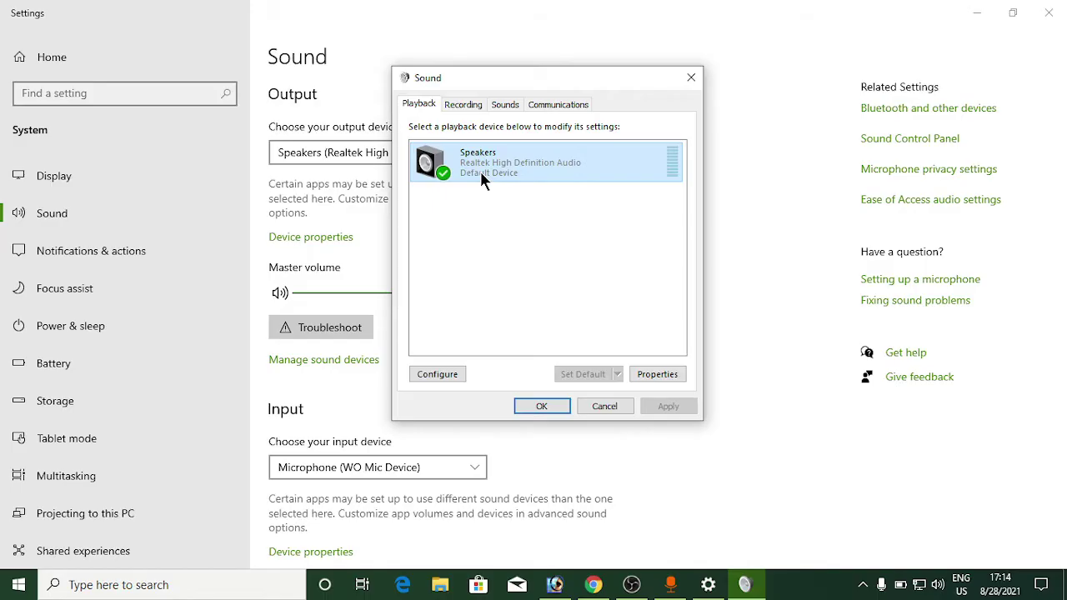
right_click(502, 163)
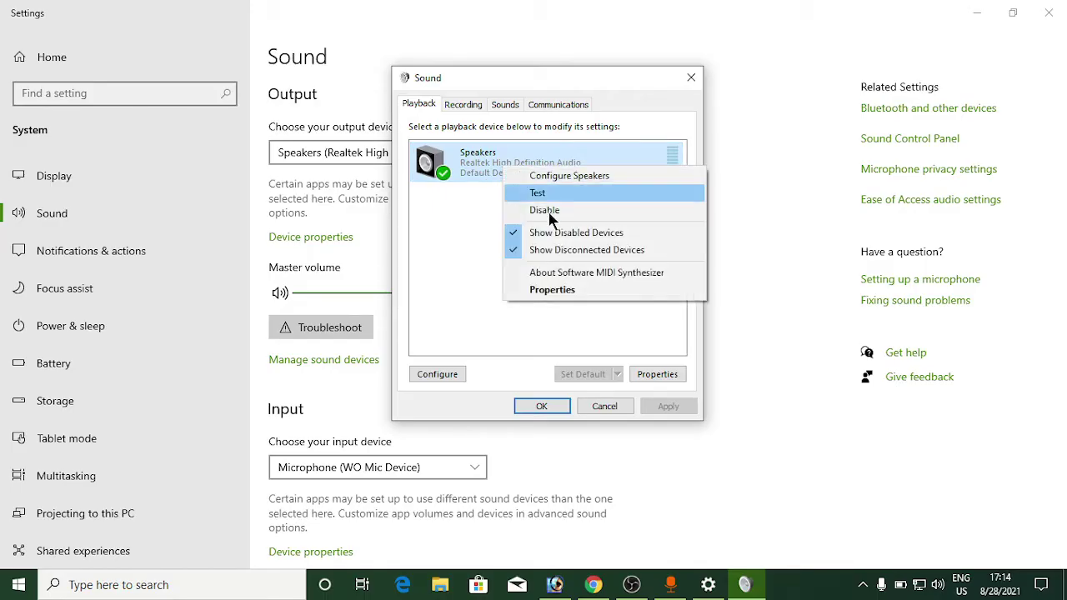
Step: In Speakers Properties Enhancements, keep Loudness Equalization checked with Equalizer unchecked, then close the dialog
left_click(572, 290)
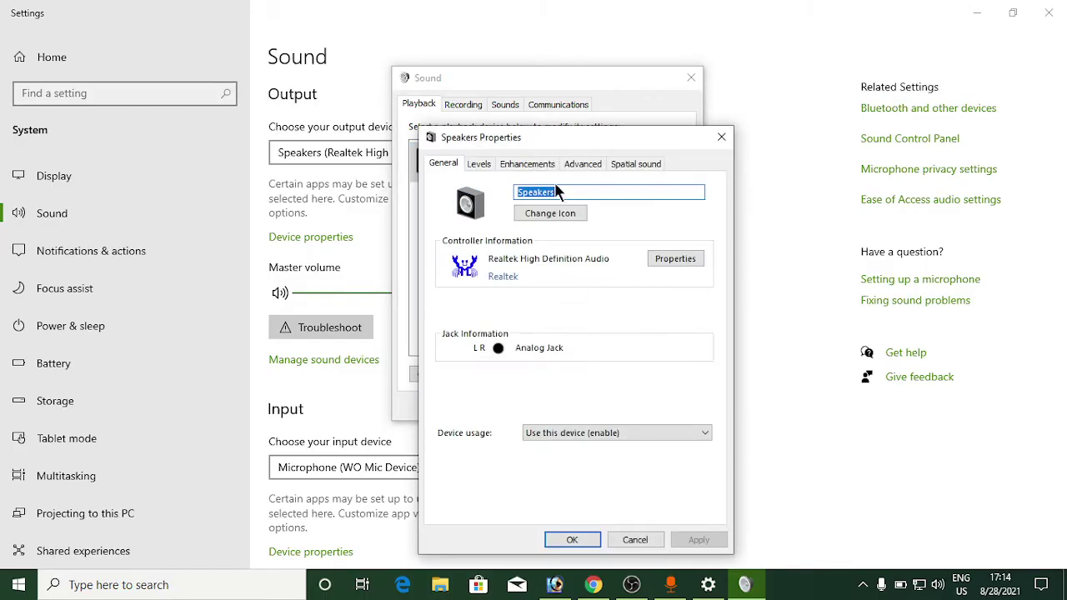
left_click(534, 165)
left_click_drag(559, 135, 553, 93)
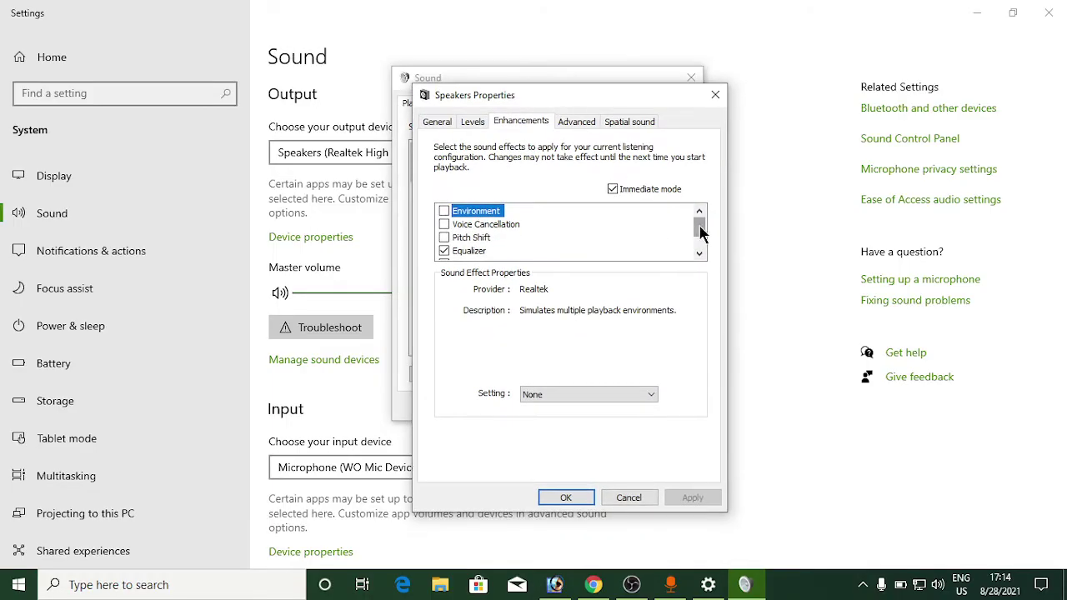
left_click_drag(699, 232, 699, 242)
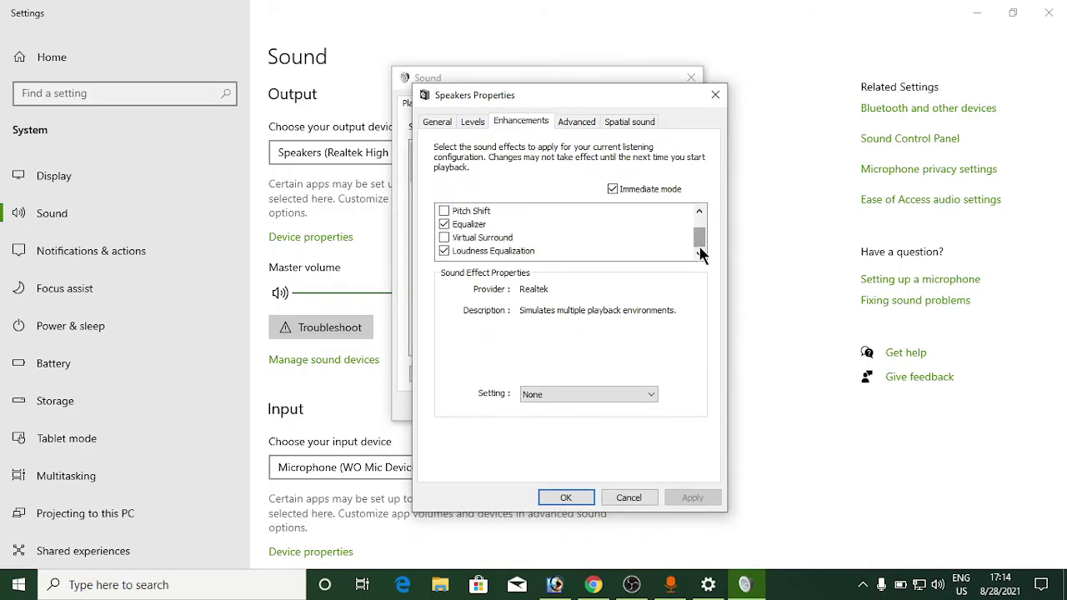
left_click(445, 251)
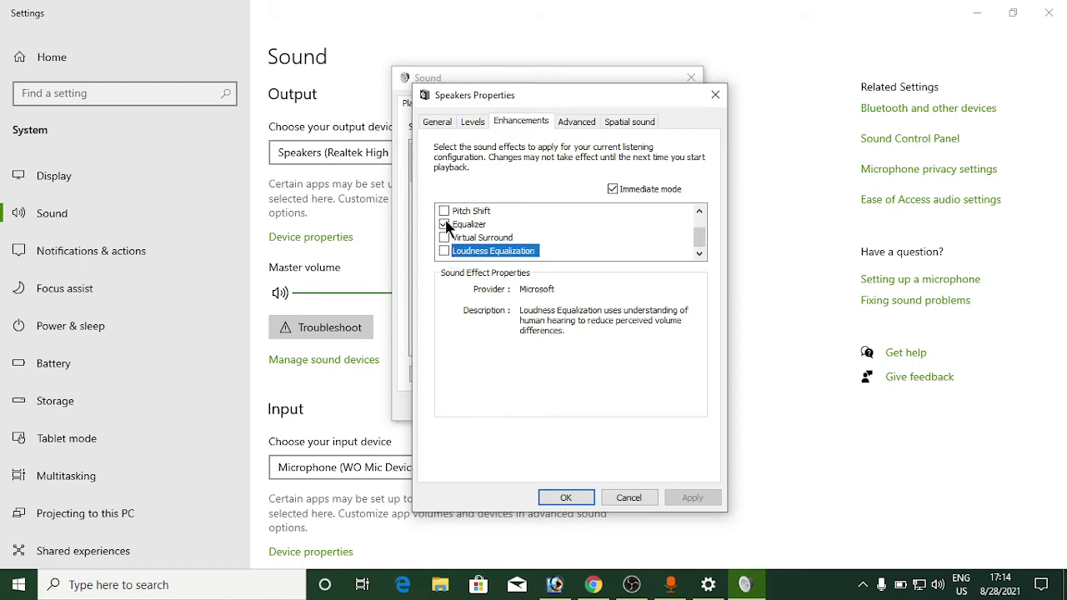
left_click(444, 224)
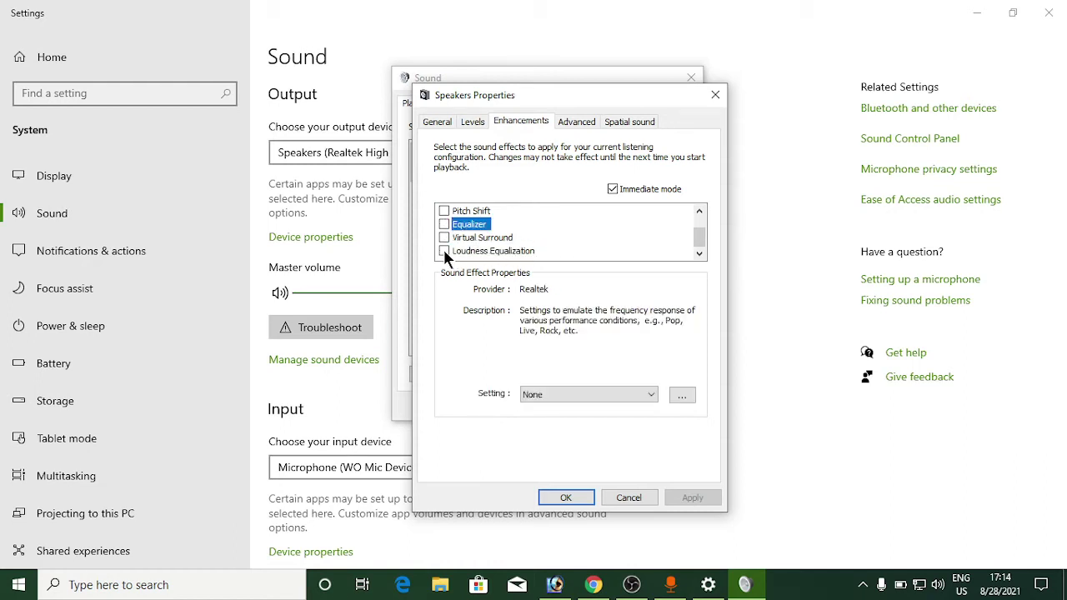
left_click(445, 251)
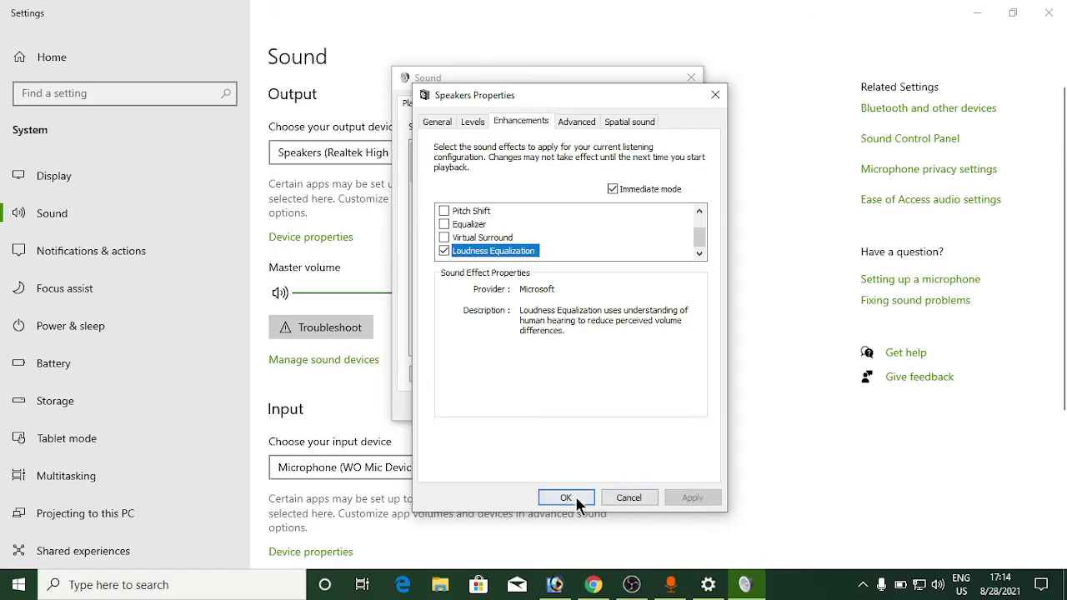
left_click(716, 94)
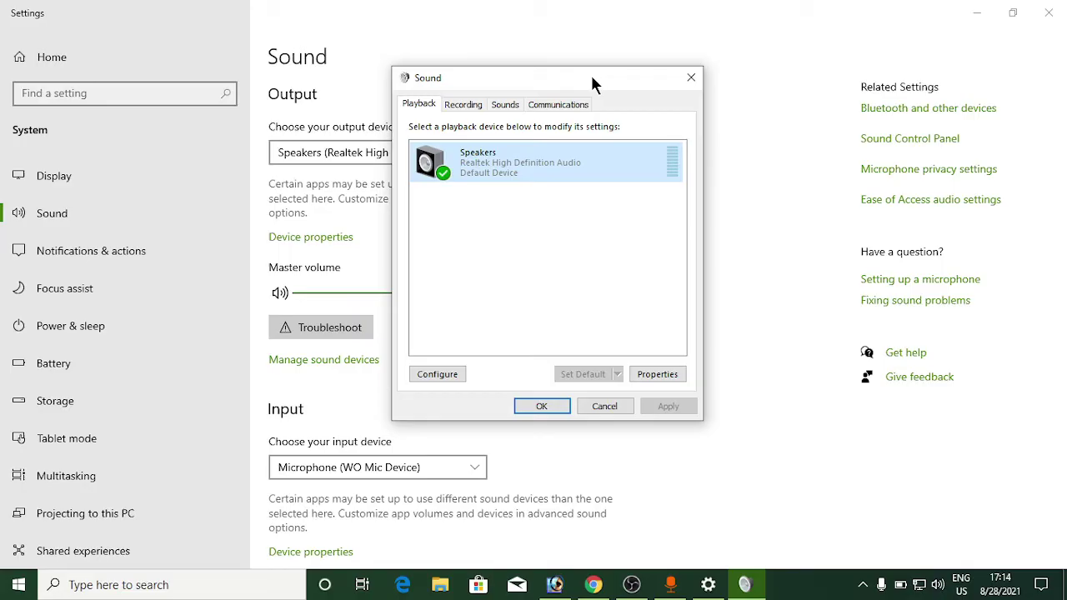
Step: Reopen Speakers Properties and tick Equalizer on the Enhancements tab with the <User Define> preset
right_click(556, 156)
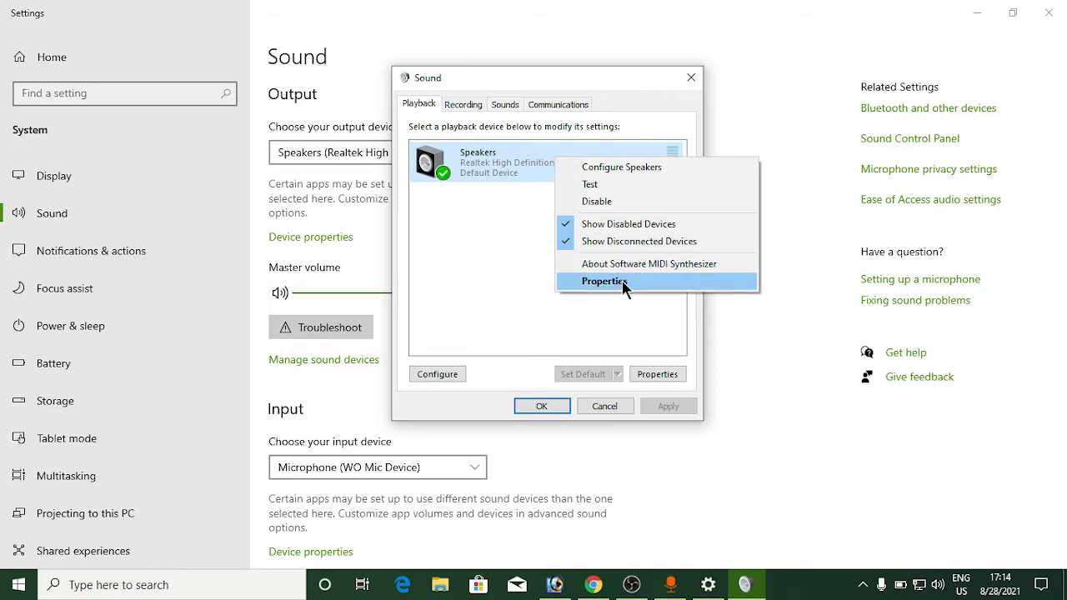
left_click(621, 282)
left_click(539, 171)
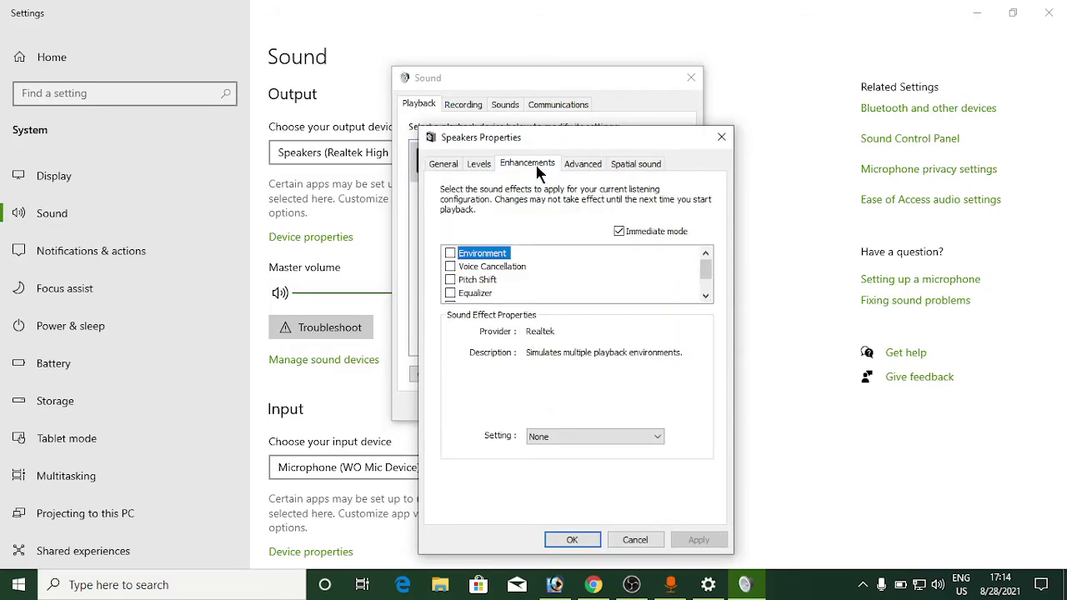
left_click(450, 294)
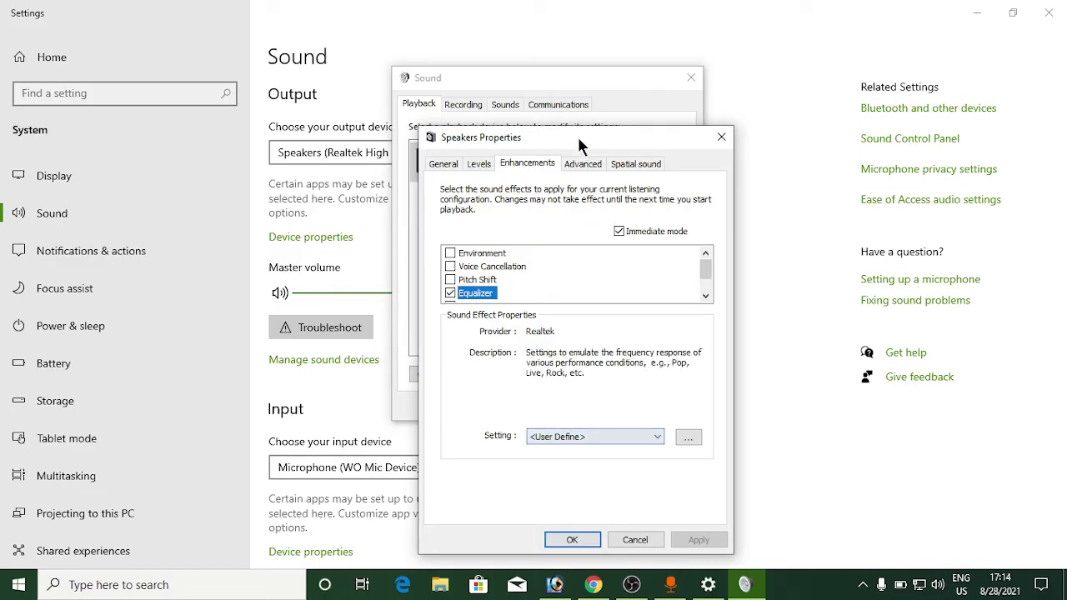
left_click_drag(581, 143, 570, 65)
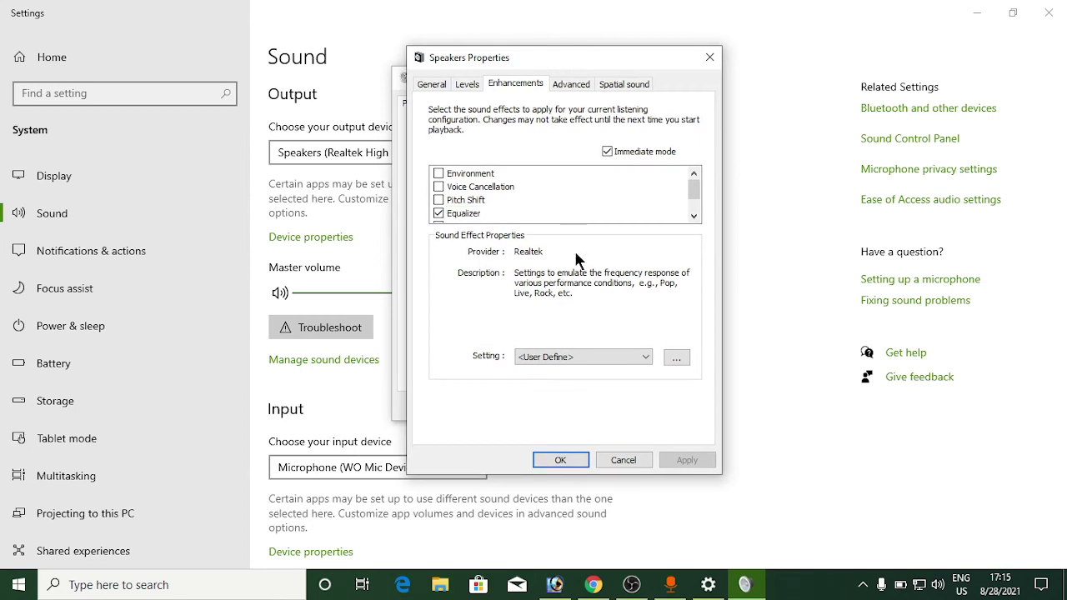
left_click(590, 359)
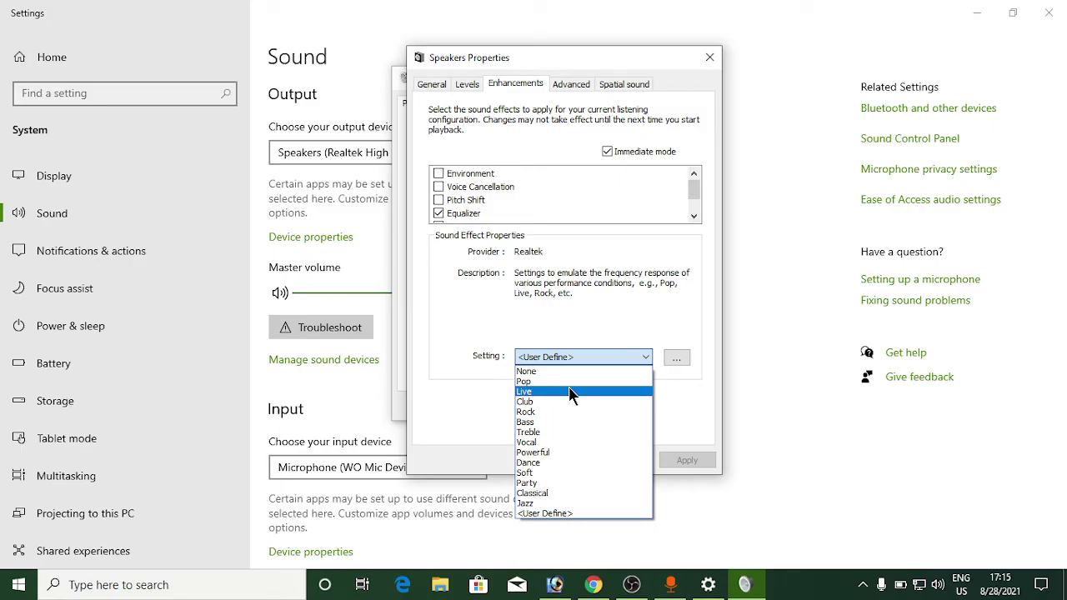
left_click(464, 365)
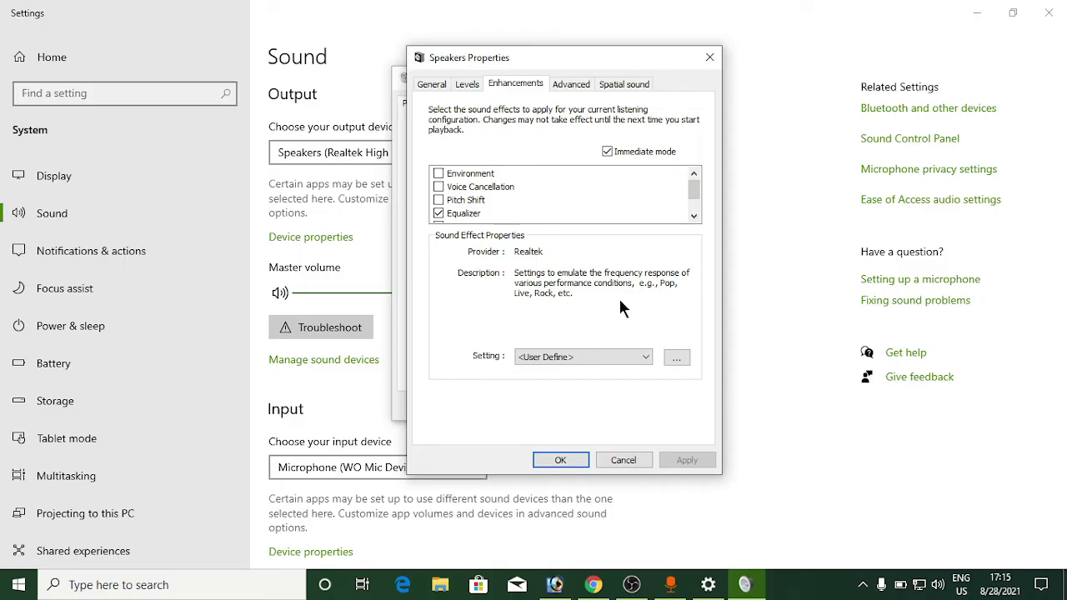
Step: Inspect the <User Define> Graphic EQ bands, then close Speakers Properties, the Sound dialog and Settings
left_click(676, 359)
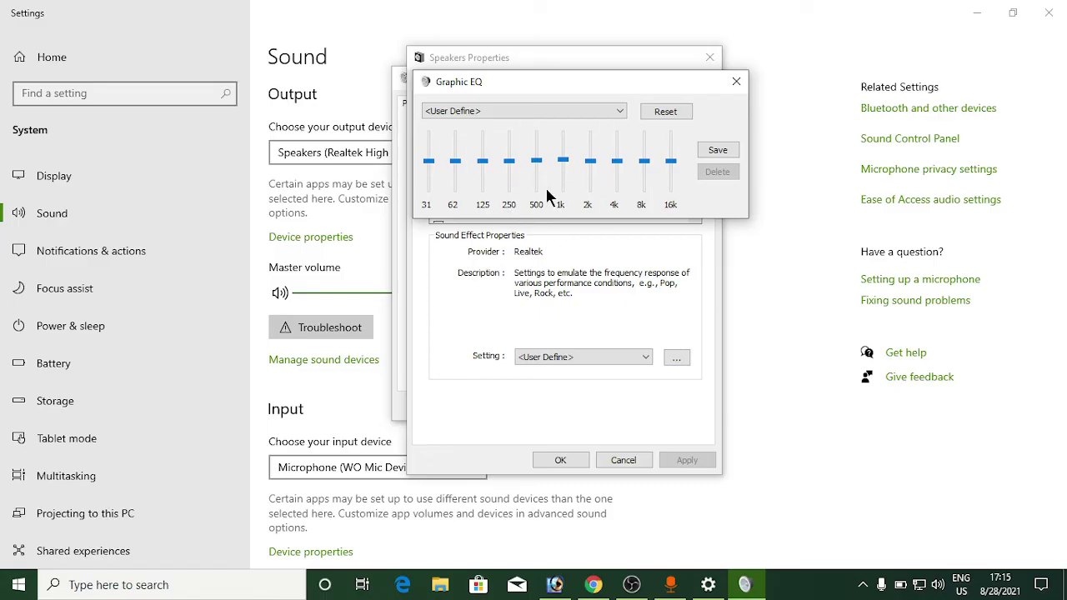
left_click(737, 83)
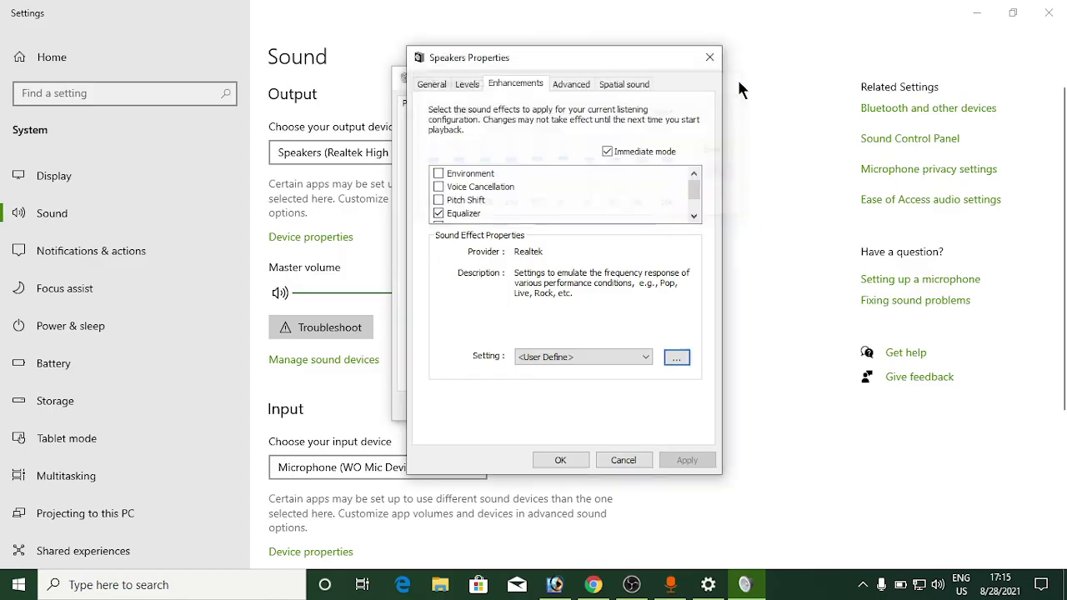
left_click(708, 60)
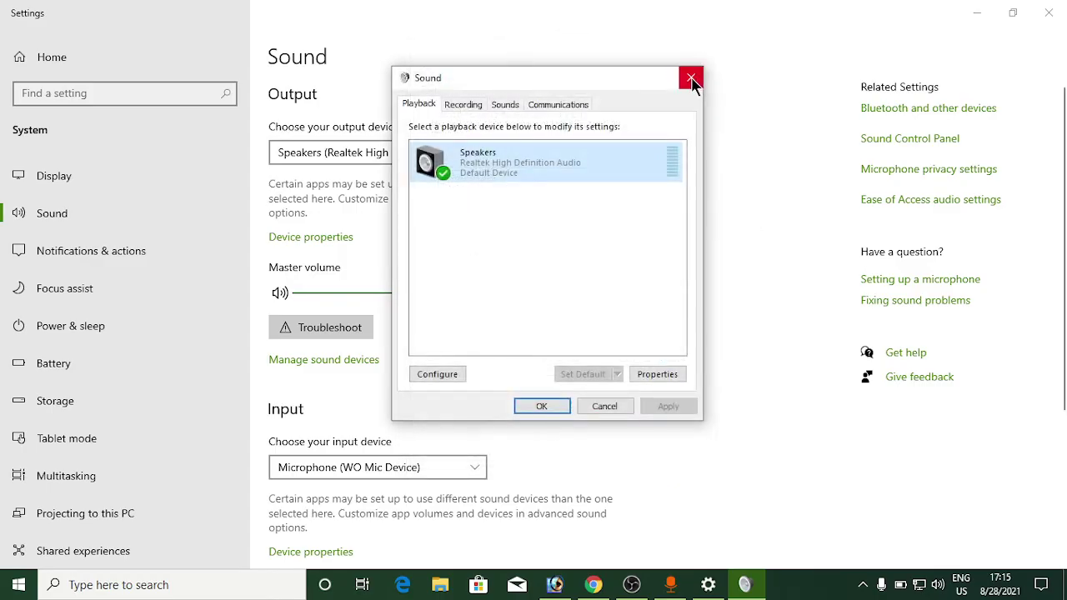
left_click(692, 77)
left_click(1053, 16)
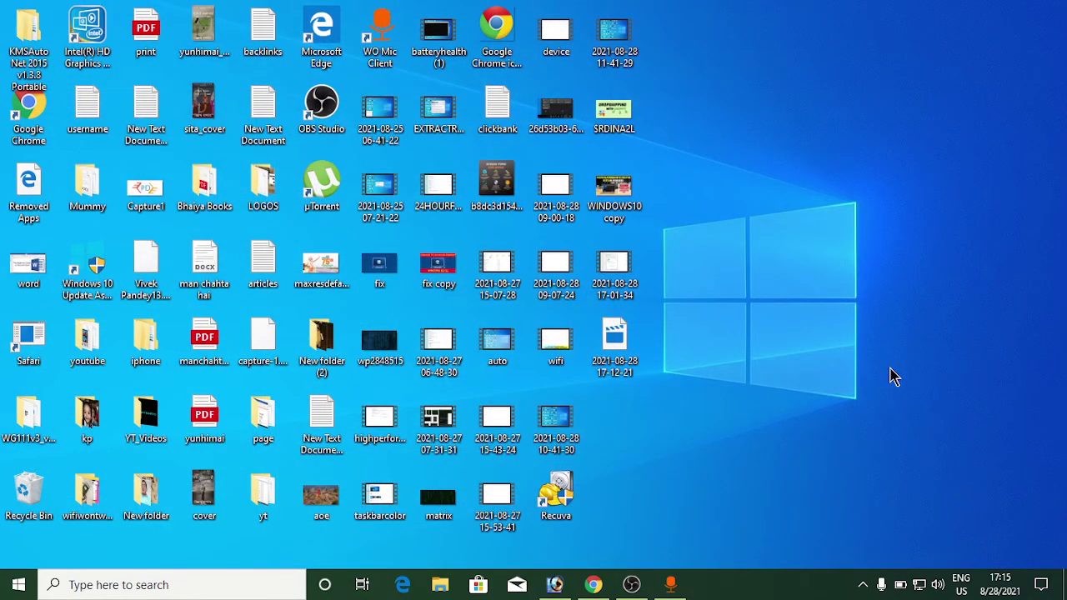
left_click(937, 588)
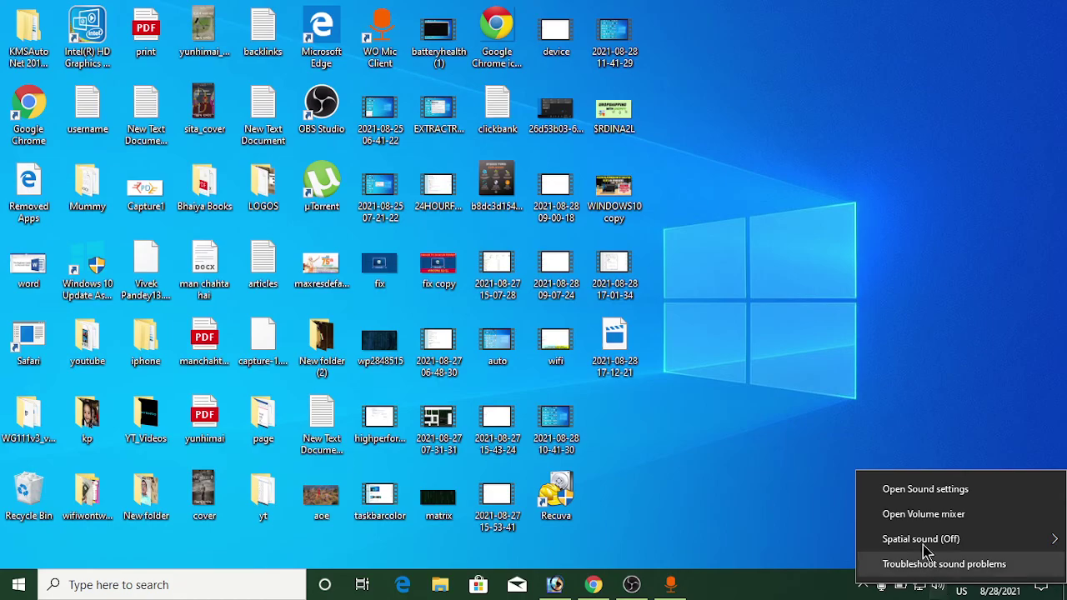
mouse_move(924, 540)
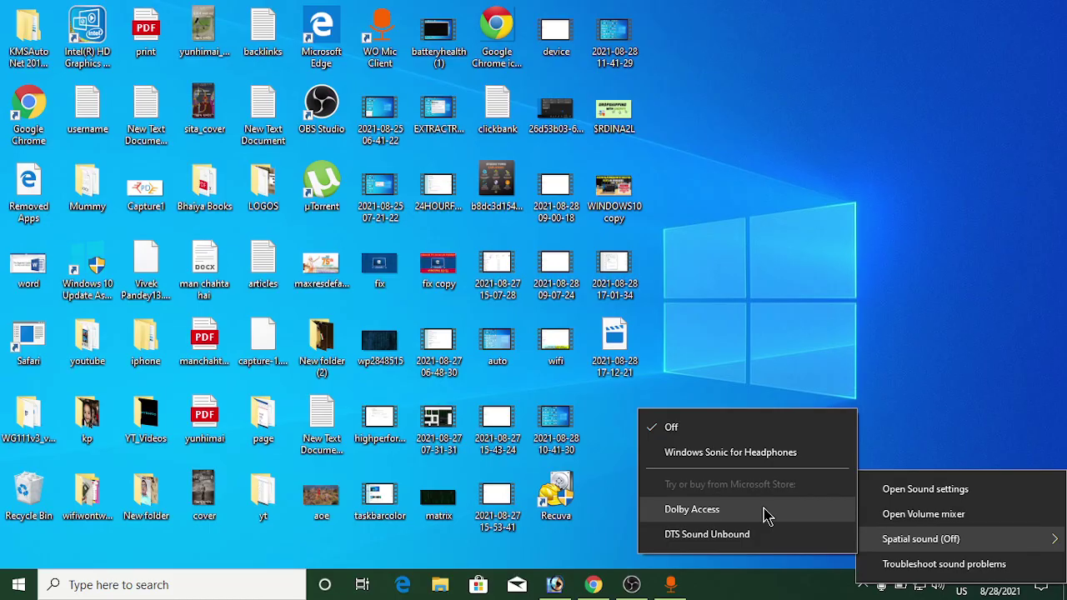
left_click(767, 296)
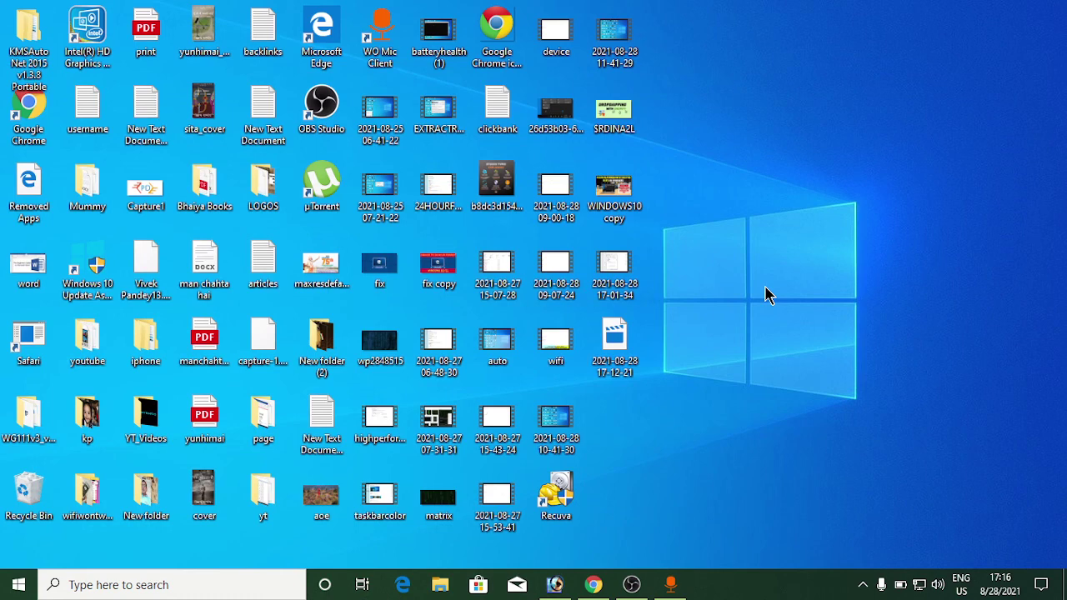